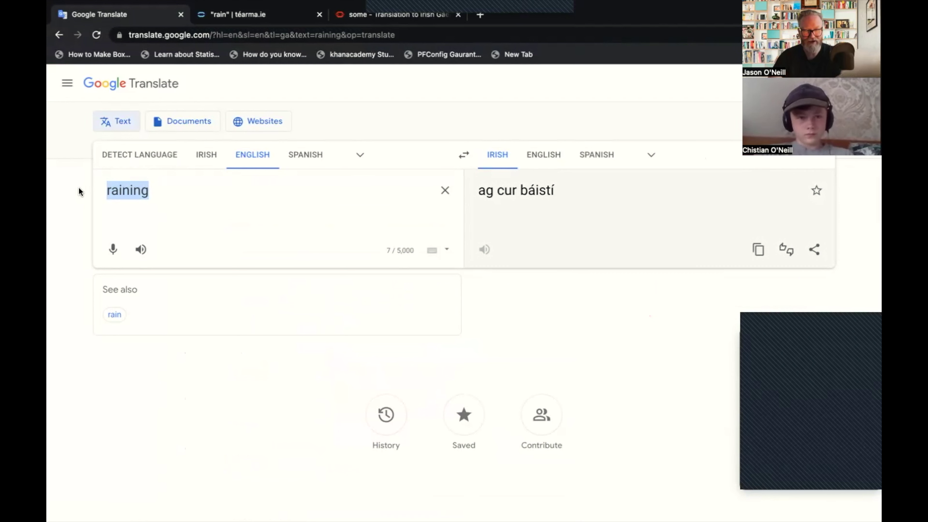
- Translate the phrase "turn the oven on" from English to Irish
text(turn the)
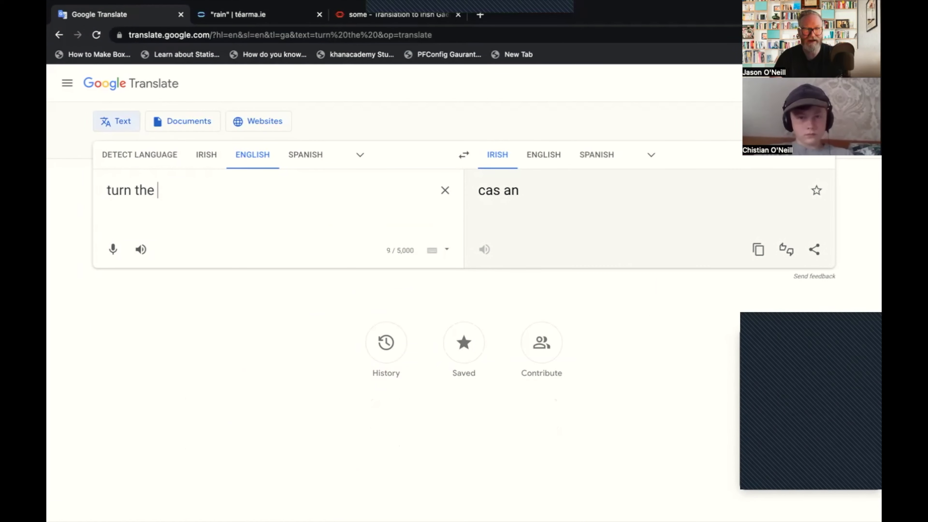
text(oven )
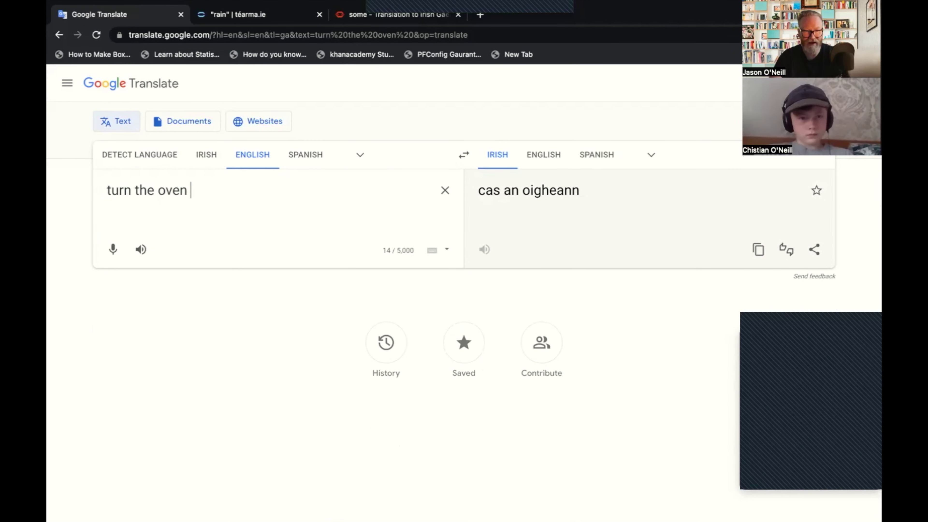
text(on)
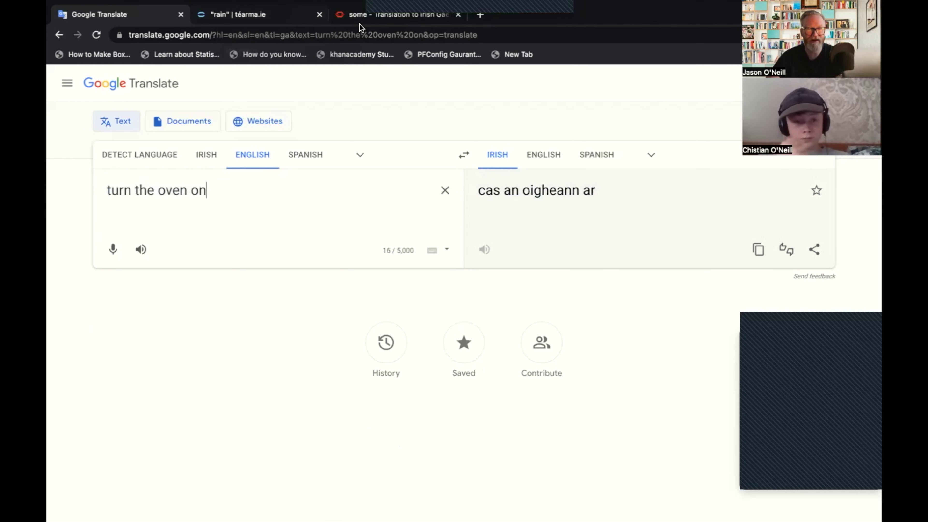
- Switch to the foclóir.ie dictionary and look up the English word "oven"
click(379, 19)
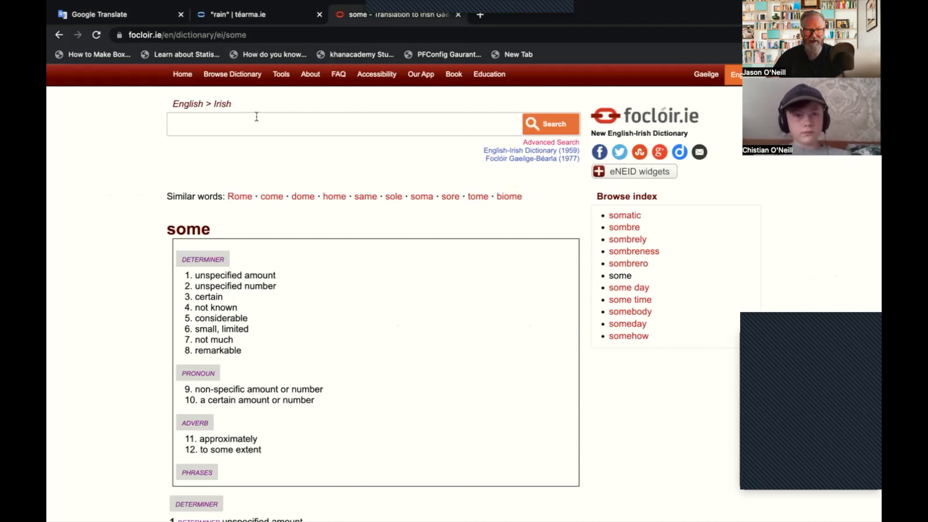
click(240, 121)
text(o)
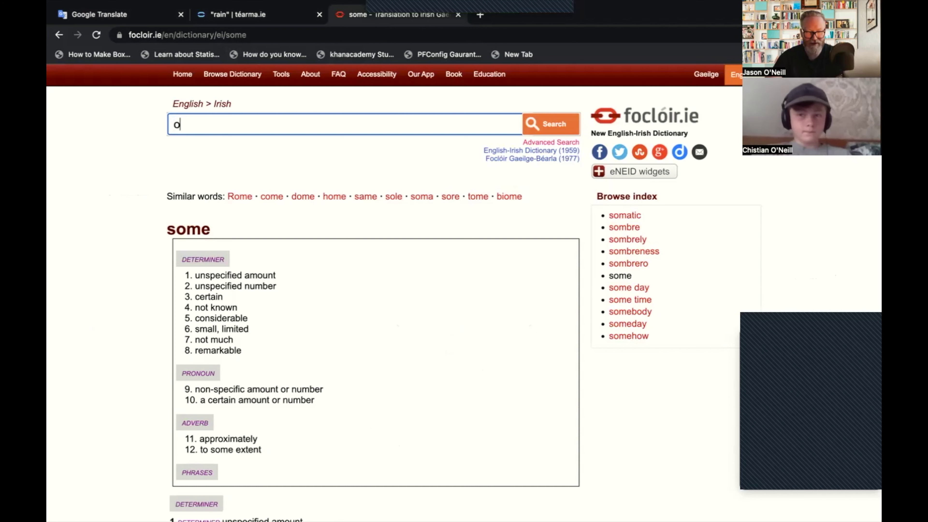
text(ven)
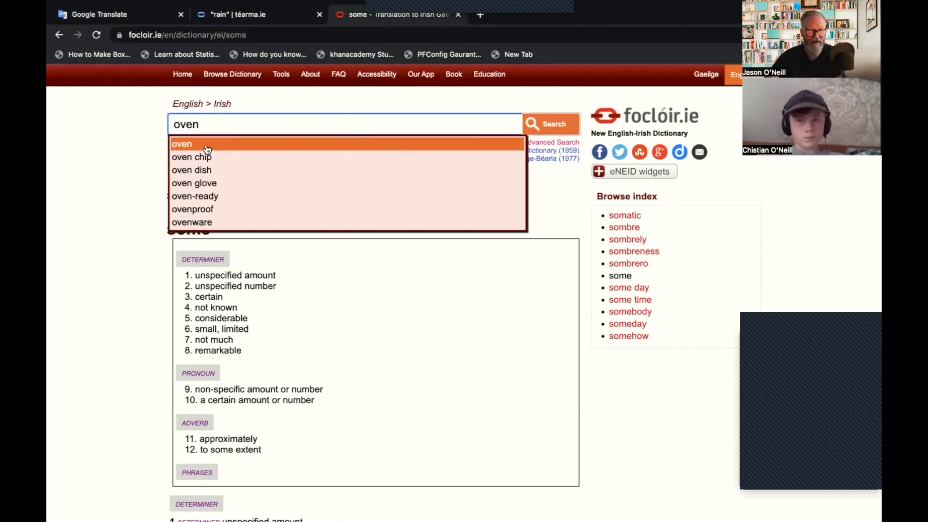
click(206, 149)
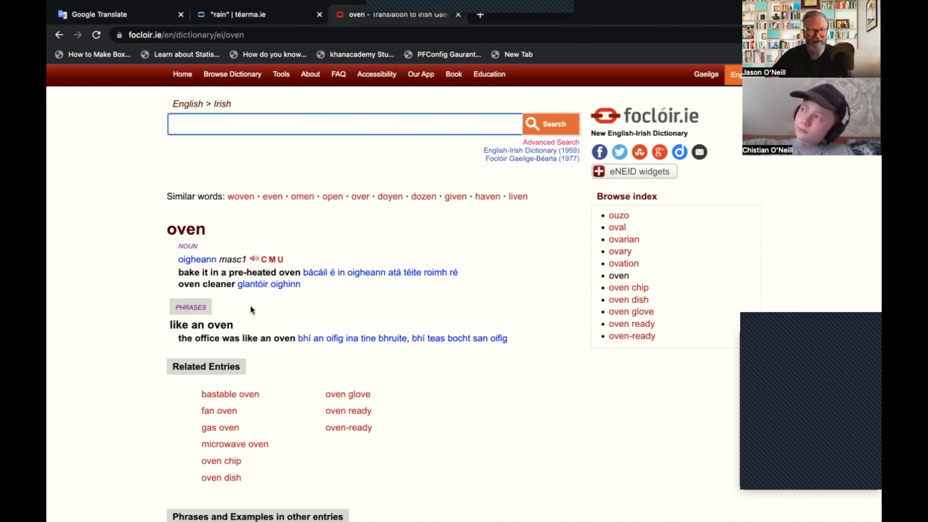
- Play the Munster and Connacht pronunciations of "oigheann" and review the example phrases containing "oven"
click(274, 260)
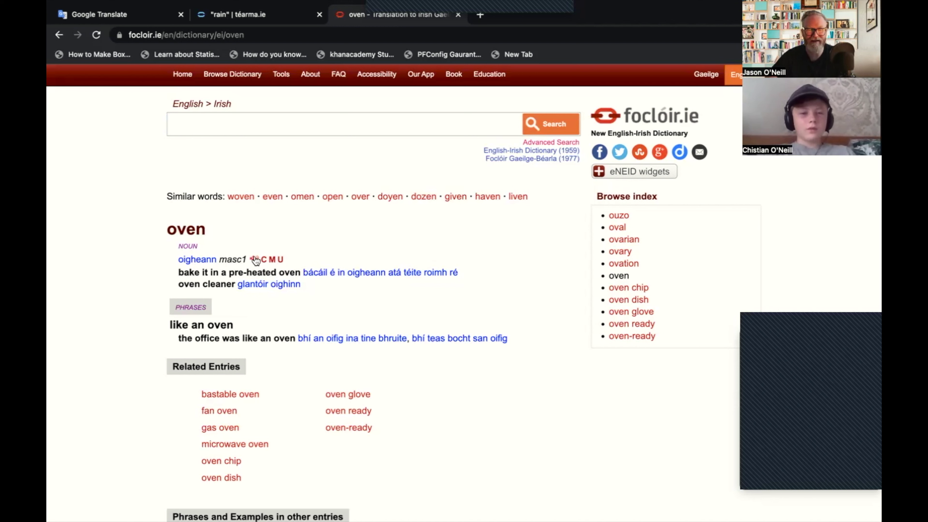
click(264, 259)
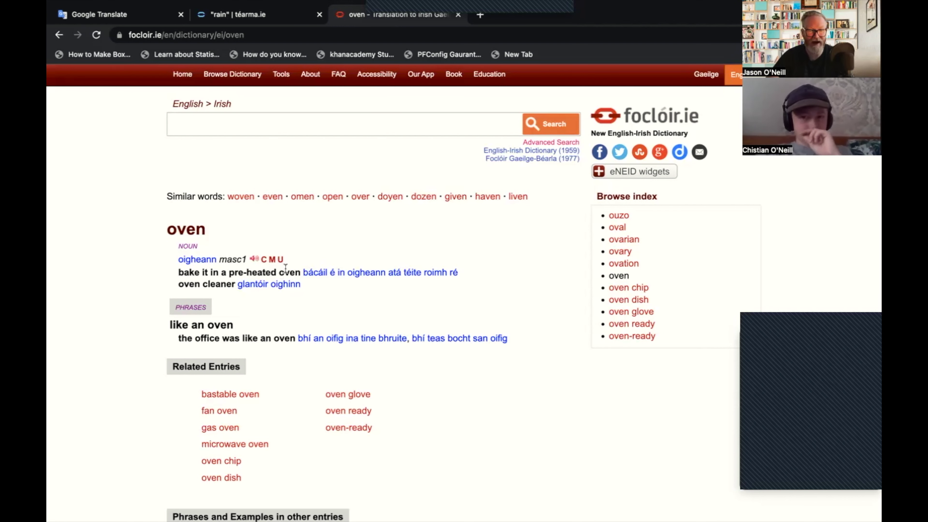
click(272, 260)
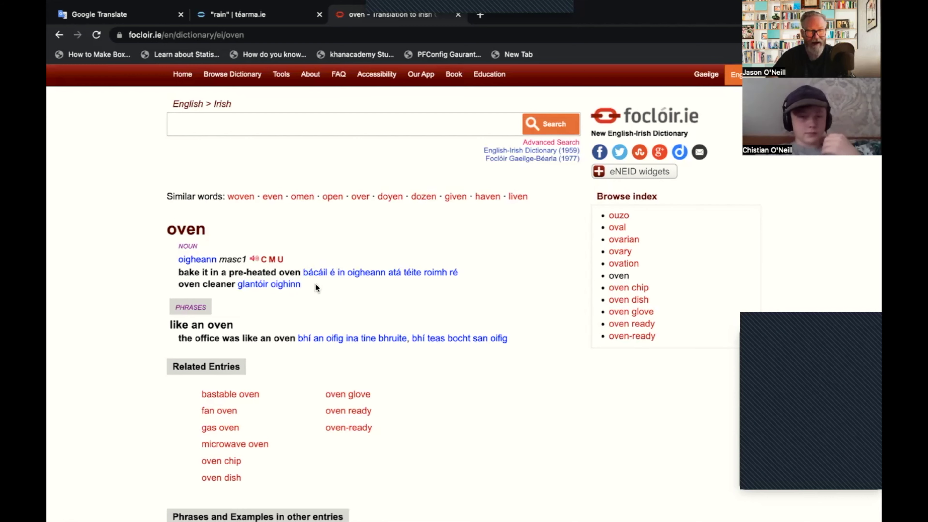
scroll(331, 293, down, 1)
scroll(331, 290, down, 10)
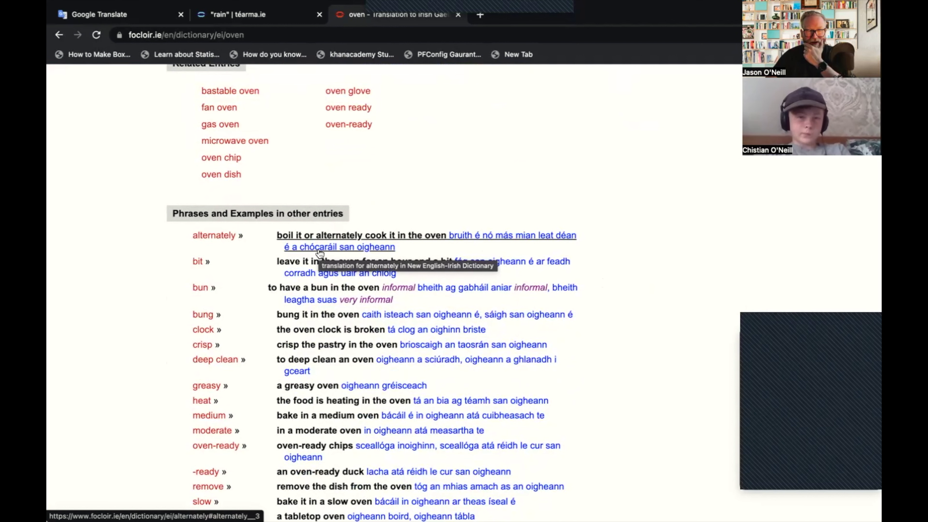
scroll(311, 201, up, 8)
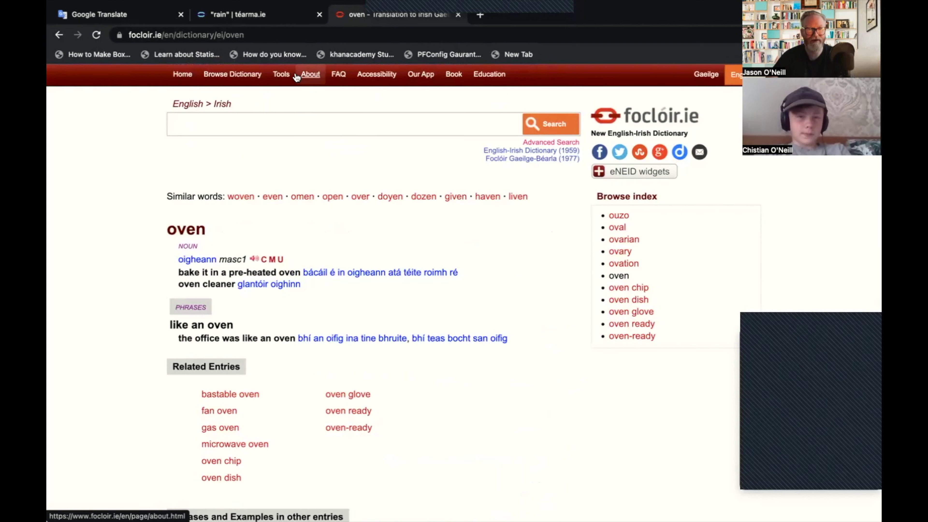
- Switch back to Google Translate and replace the source text with "that smells lovely" to translate it into Irish
click(104, 14)
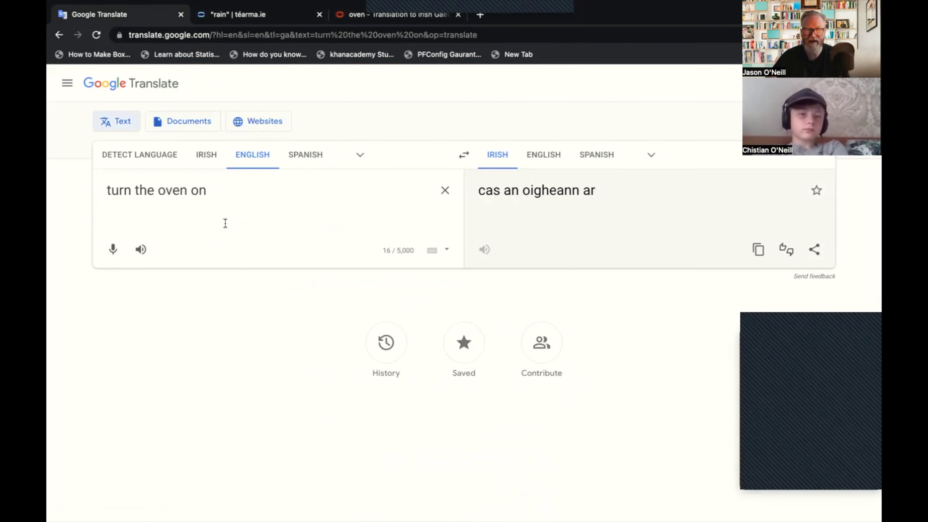
click(445, 192)
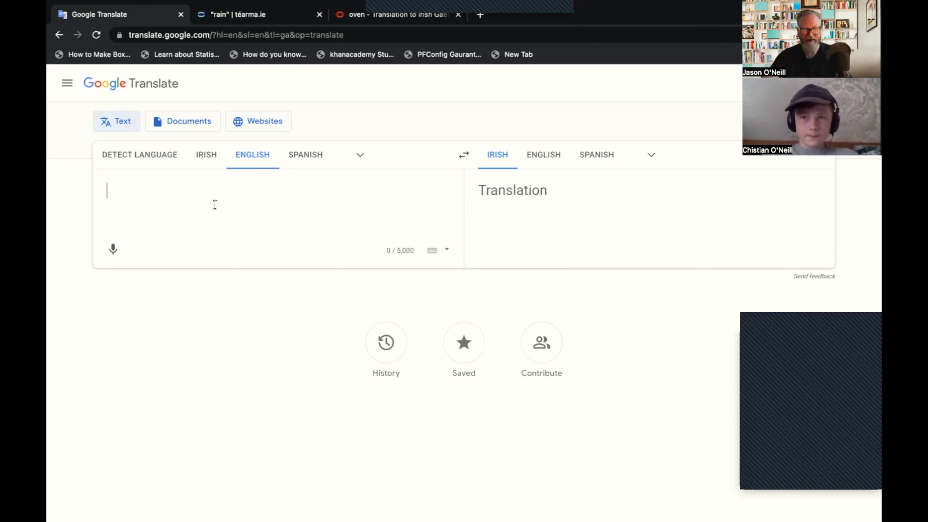
text(that)
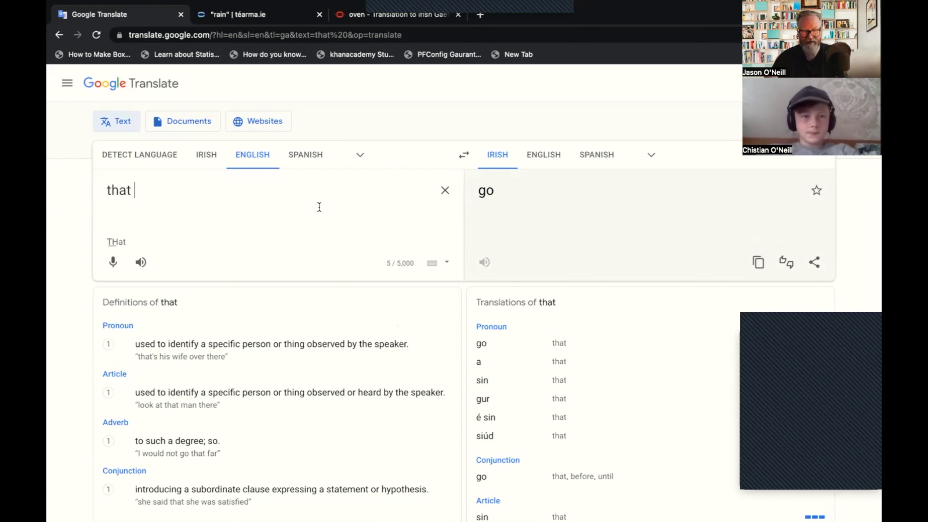
text(smel)
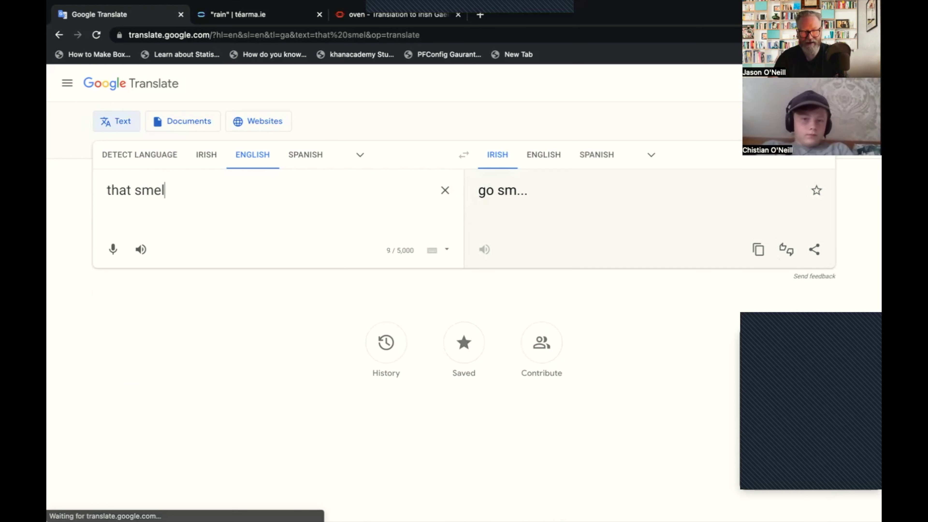
text(ls)
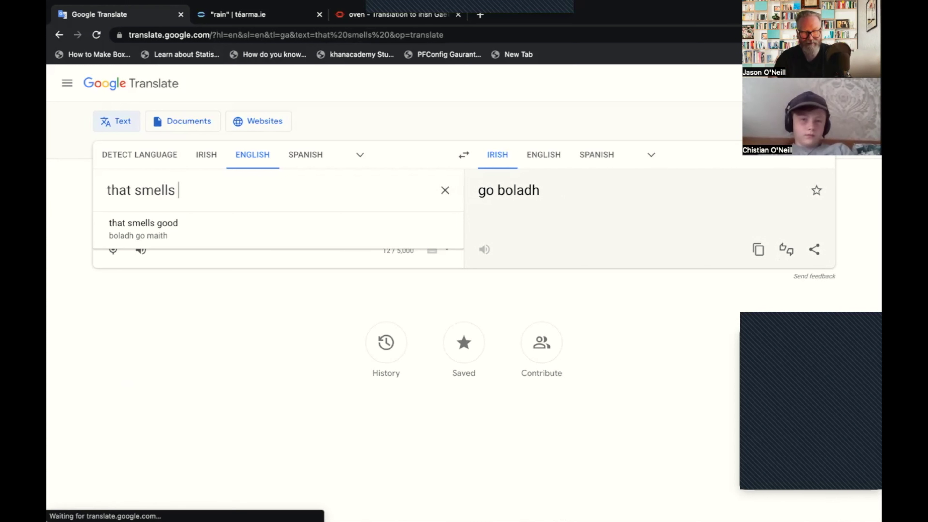
text( lovely)
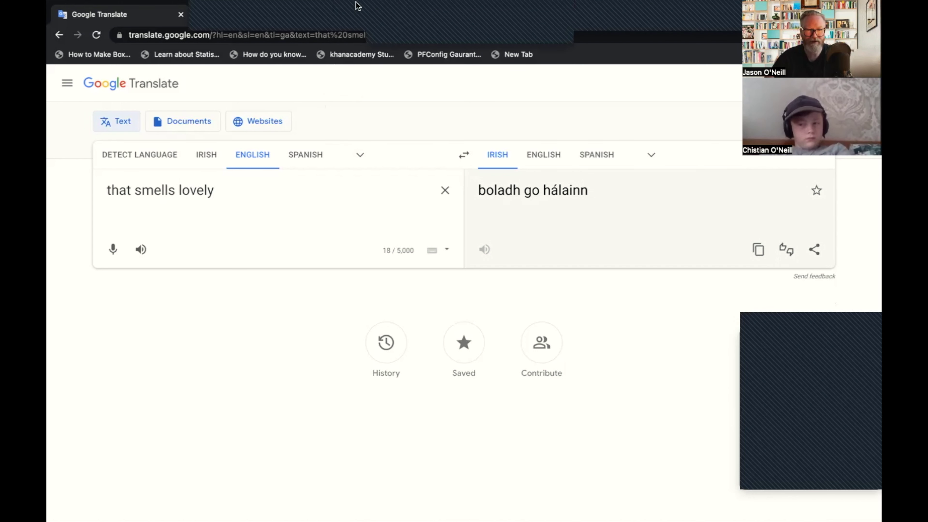
- Switch to the foclóir.ie dictionary and look up the English word "smell"
mouse_move(357, 2)
click(356, 46)
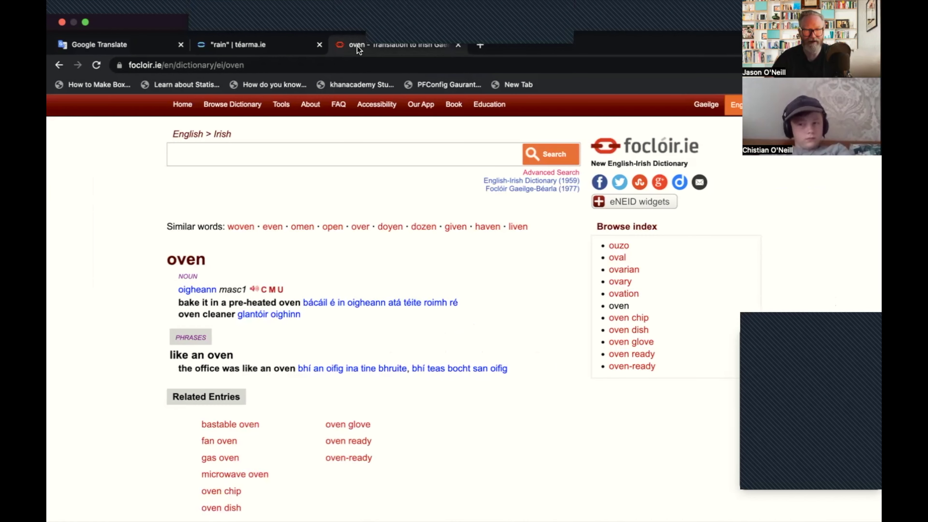
click(236, 126)
text(sm)
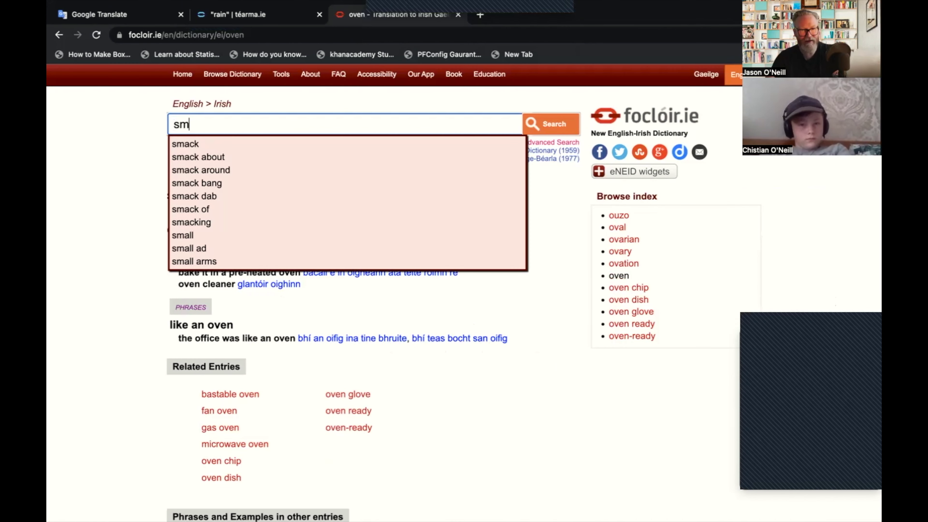
text(ell)
click(227, 143)
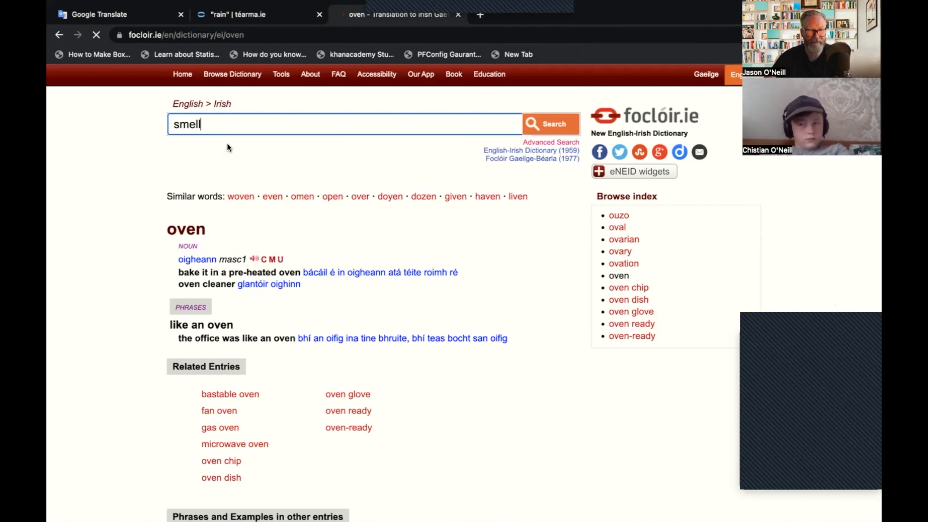
- Play the Munster pronunciation of "boladh" and review the example phrases containing "smell"
scroll(274, 318, down, 8)
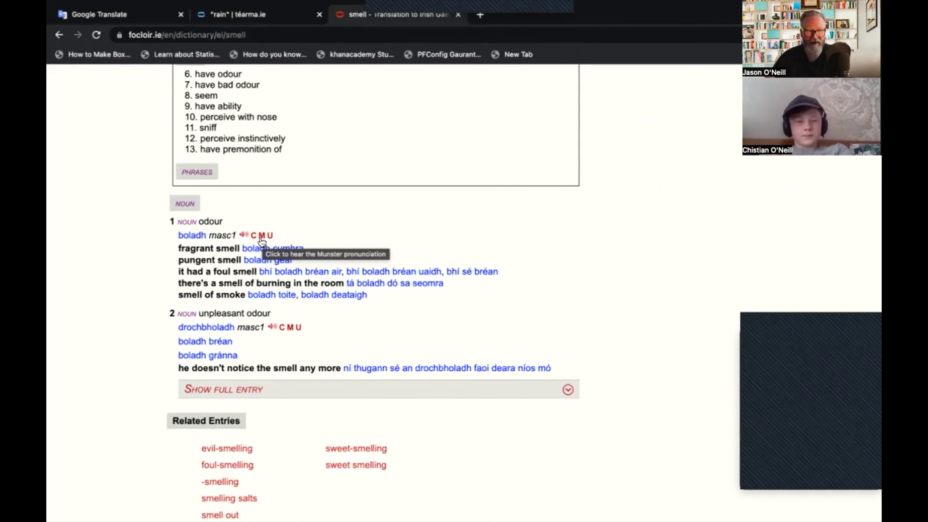
click(262, 241)
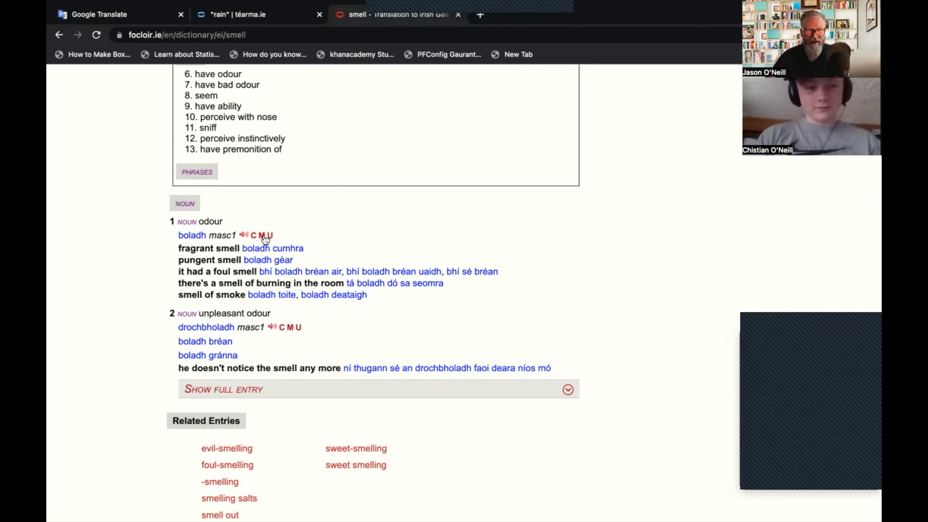
scroll(262, 267, down, 8)
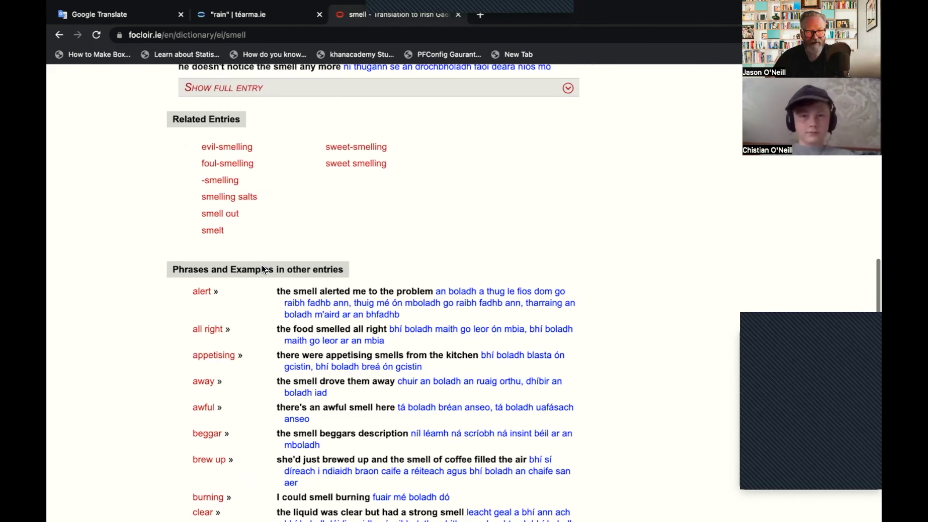
scroll(261, 267, down, 3)
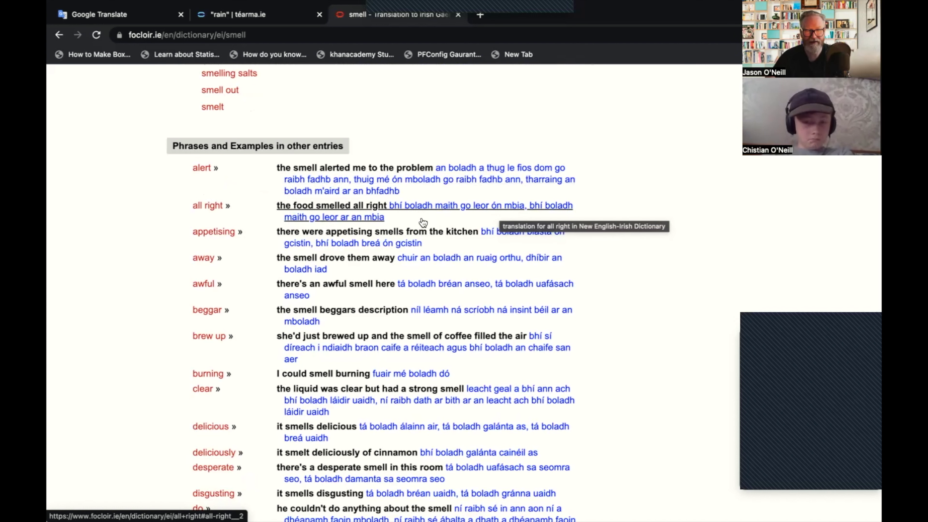
scroll(423, 223, up, 15)
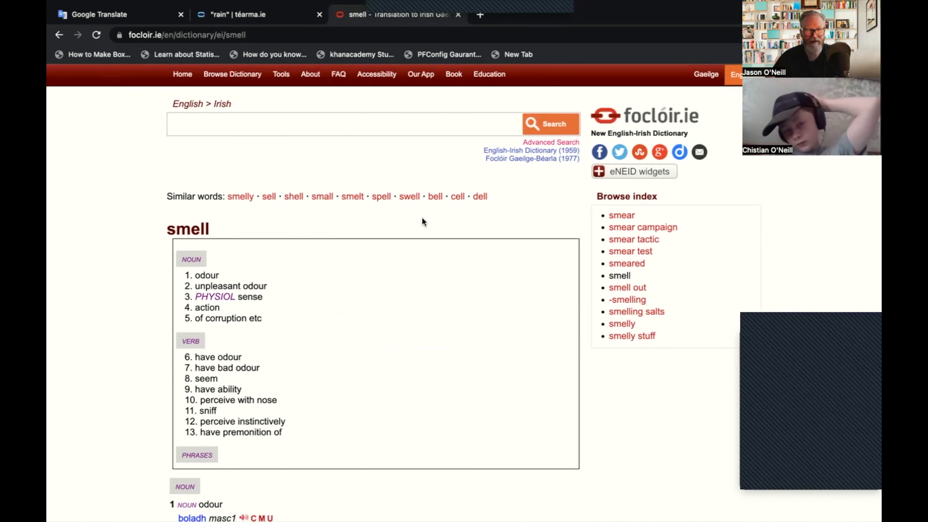
- Look up the English word "lovely" in the foclóir.ie dictionary
click(224, 123)
text(lov)
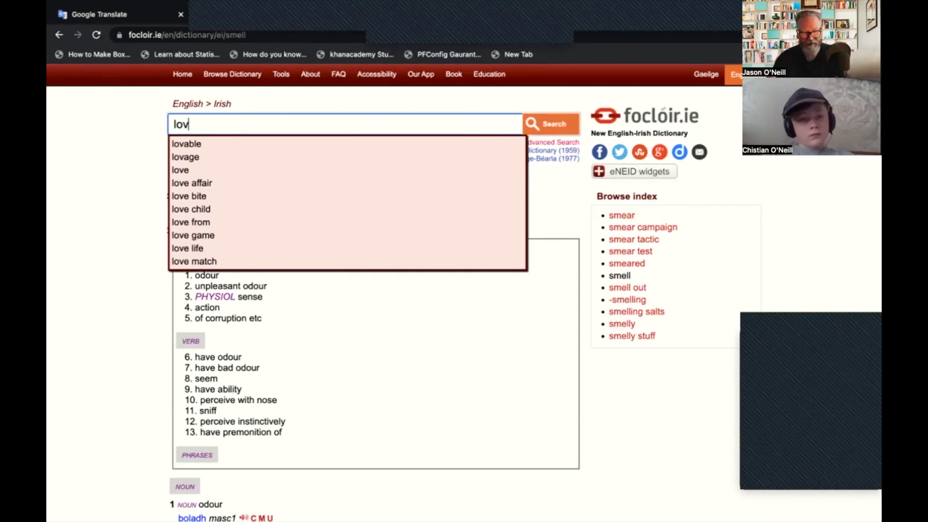
text(ely)
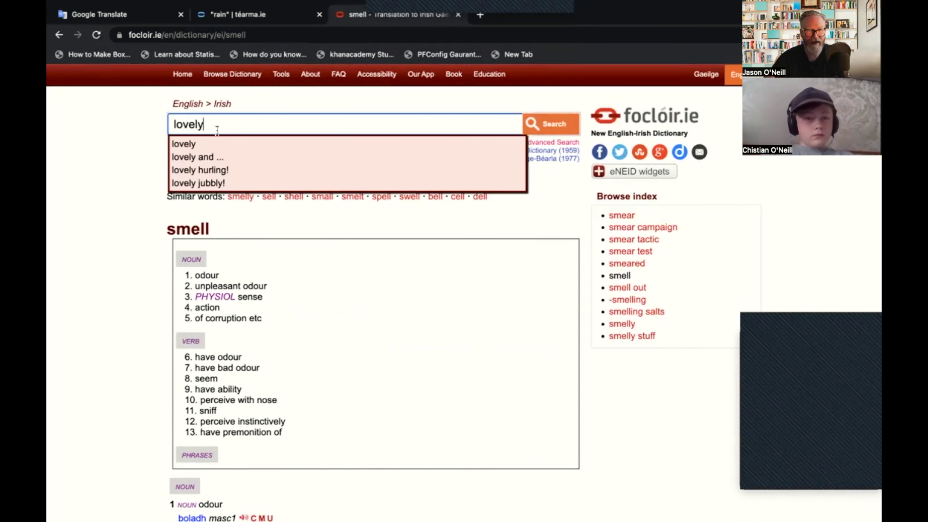
click(208, 144)
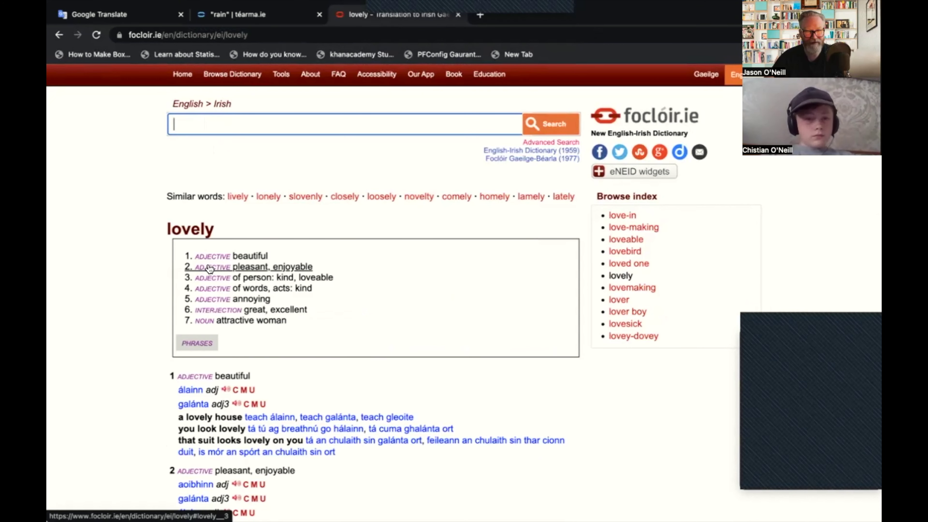
- Play the Munster pronunciation of "galánta" under the "beautiful" sense of "lovely"
scroll(210, 269, down, 3)
scroll(210, 270, down, 3)
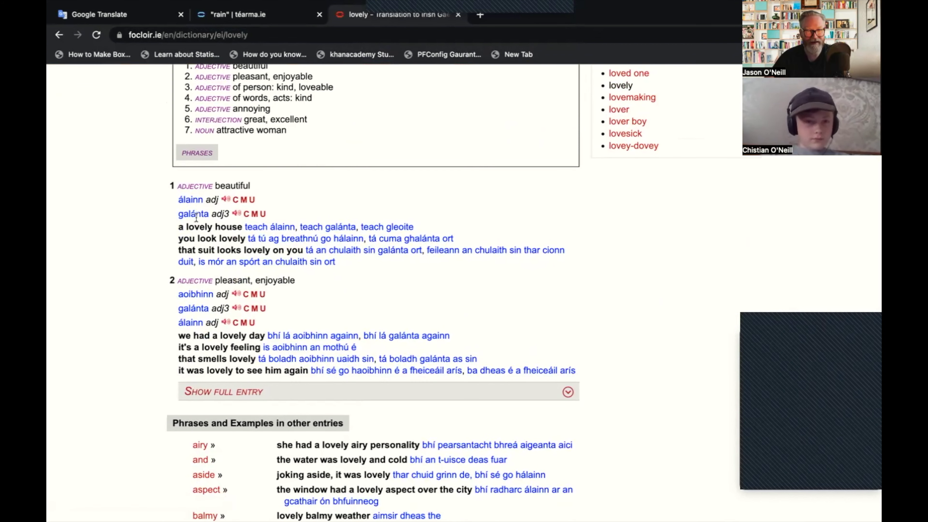
click(255, 216)
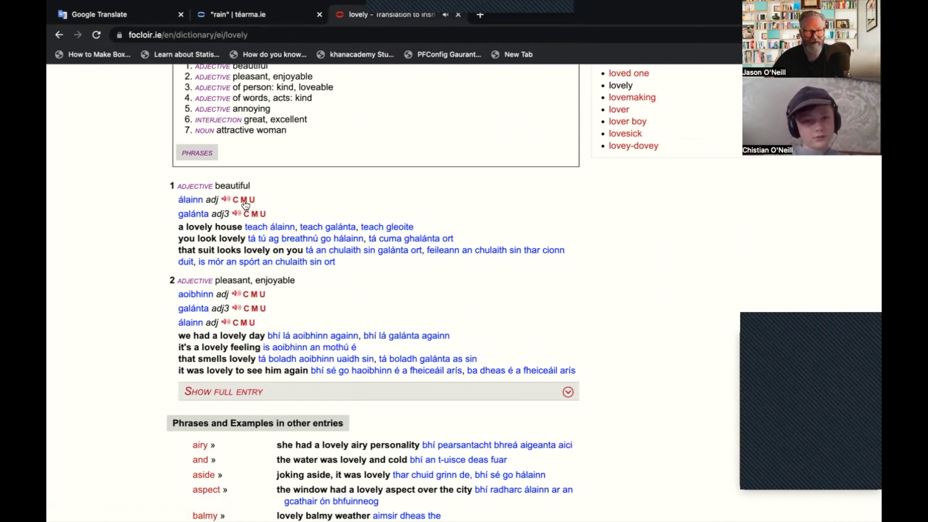
scroll(270, 300, down, 1)
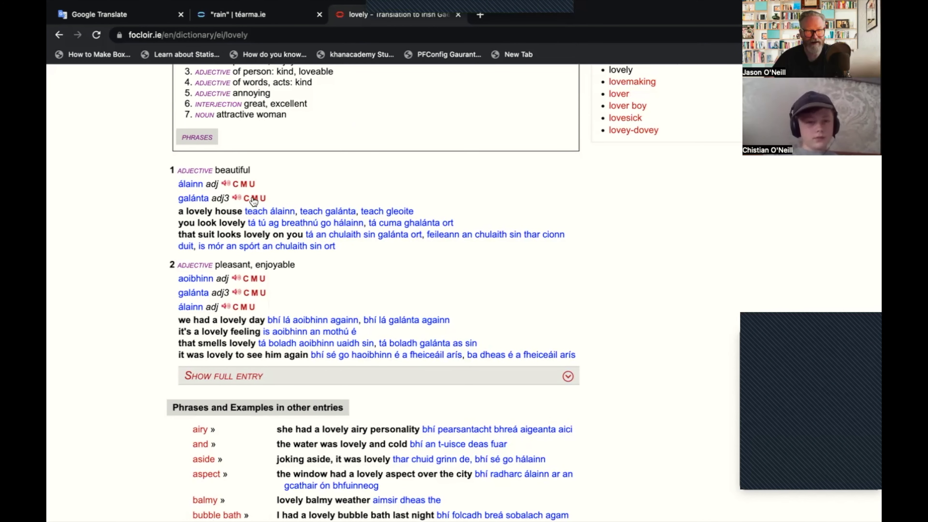
click(256, 200)
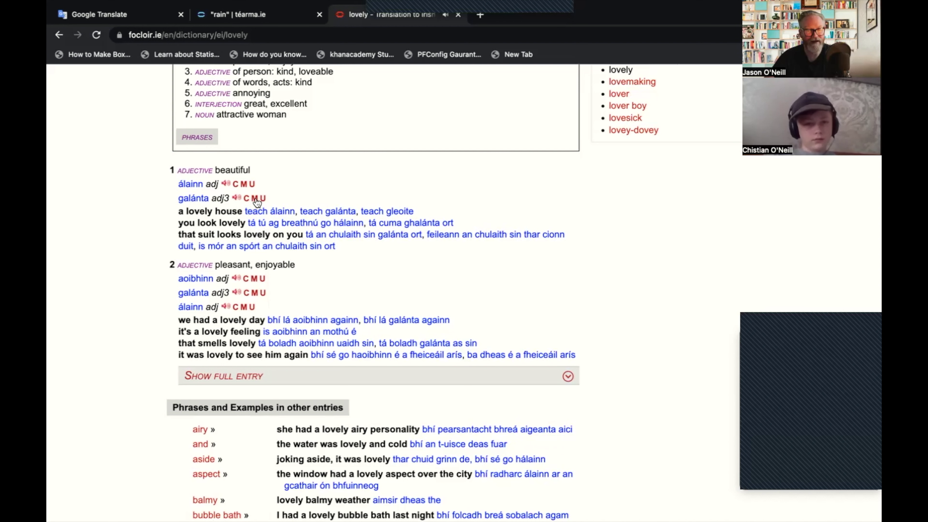
- Switch to Google Translate and translate the English phrase "would you like some" into Irish
click(141, 16)
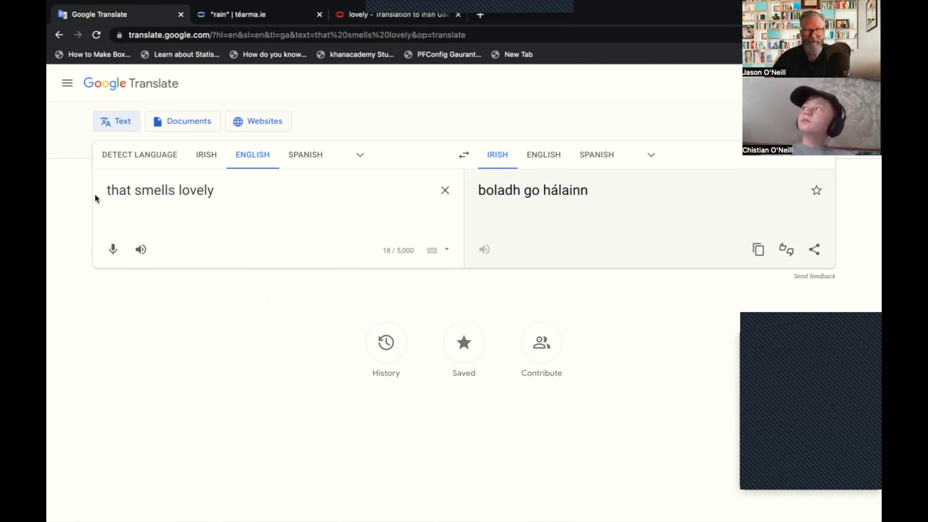
key(super+a)
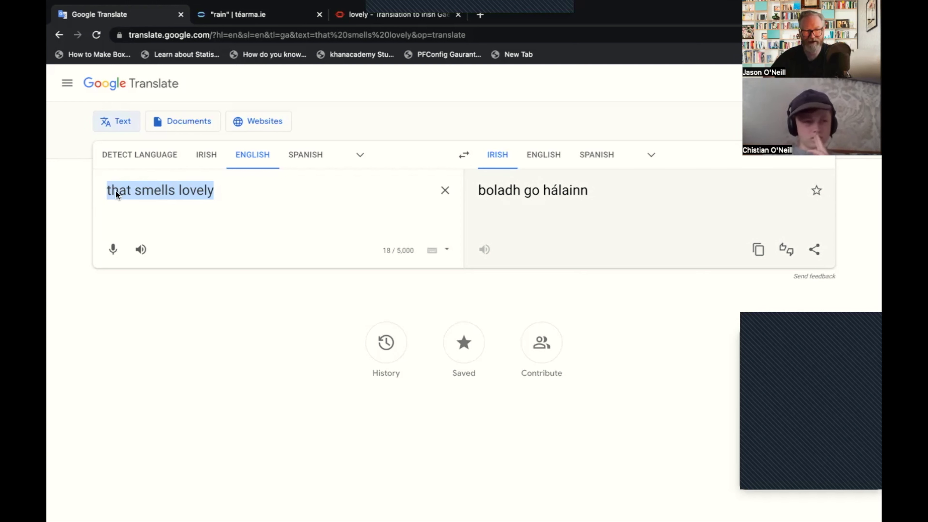
text(wo)
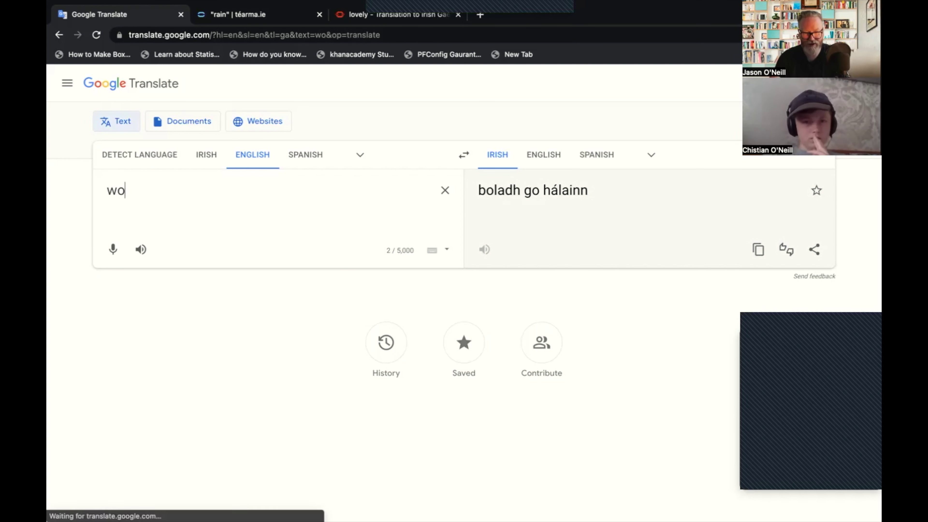
text(uld you)
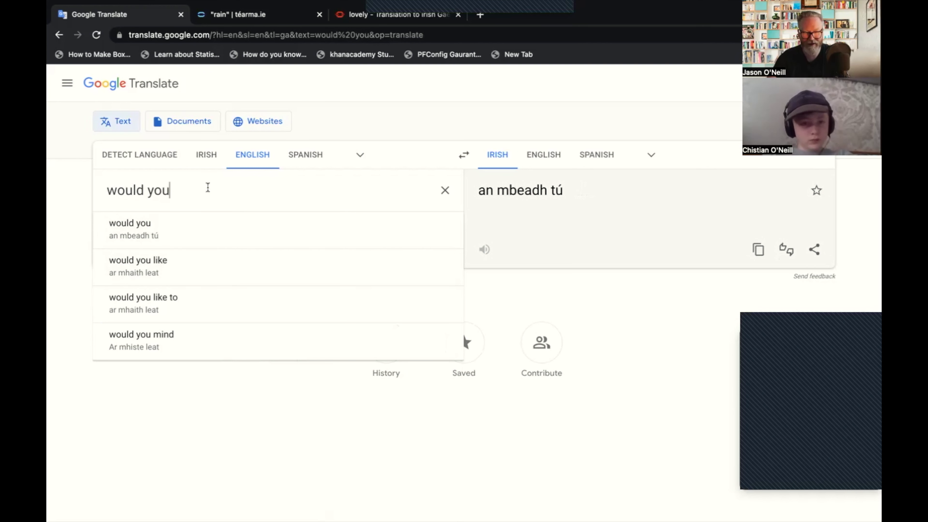
text(like)
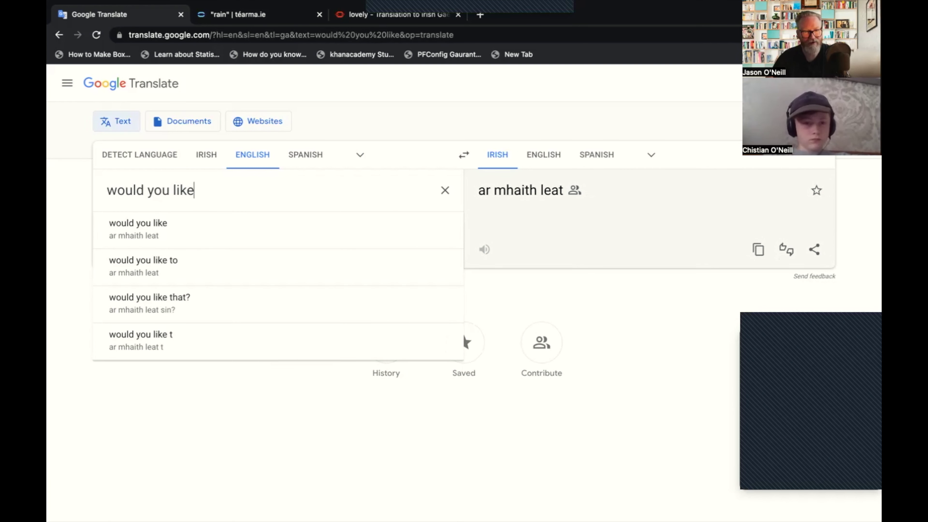
text( some)
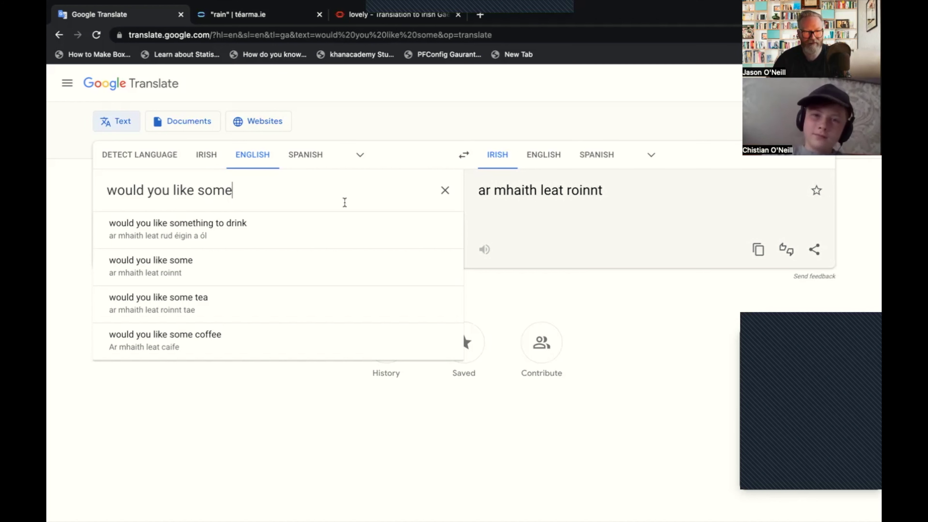
click(438, 431)
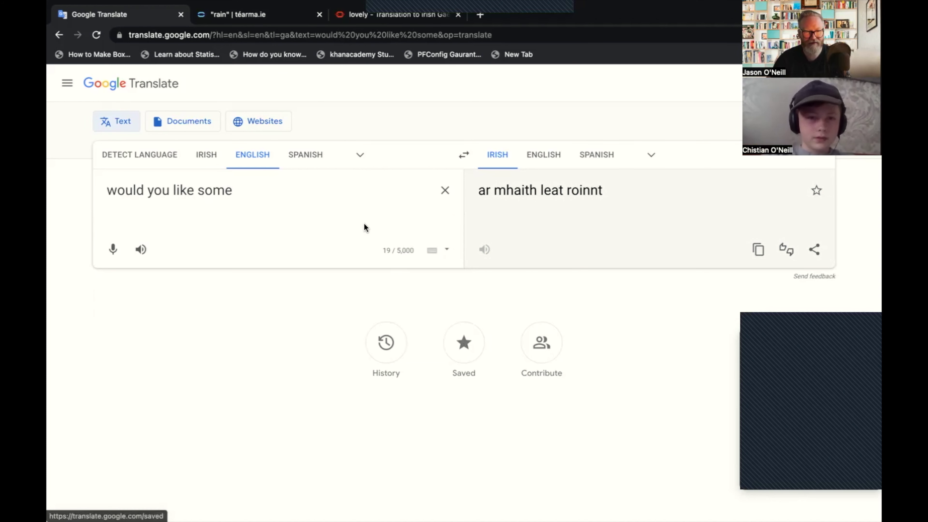
click(455, 340)
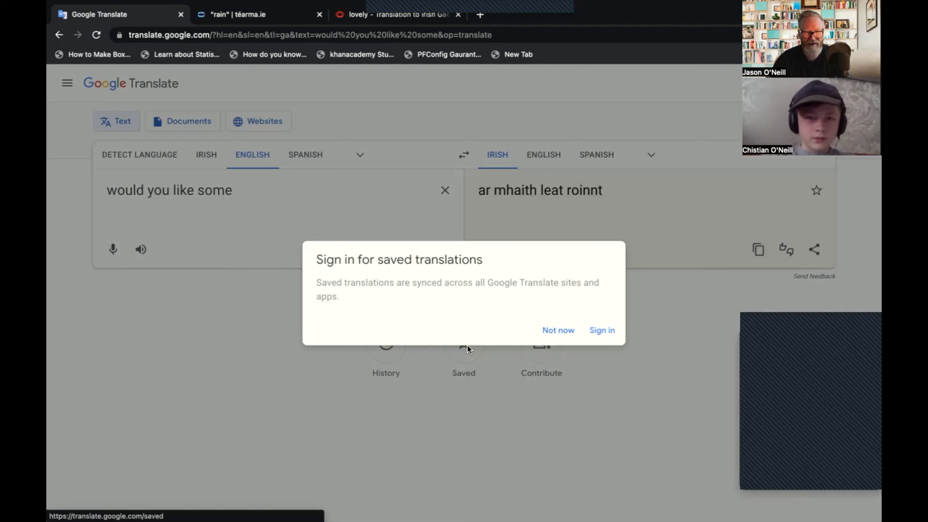
click(571, 336)
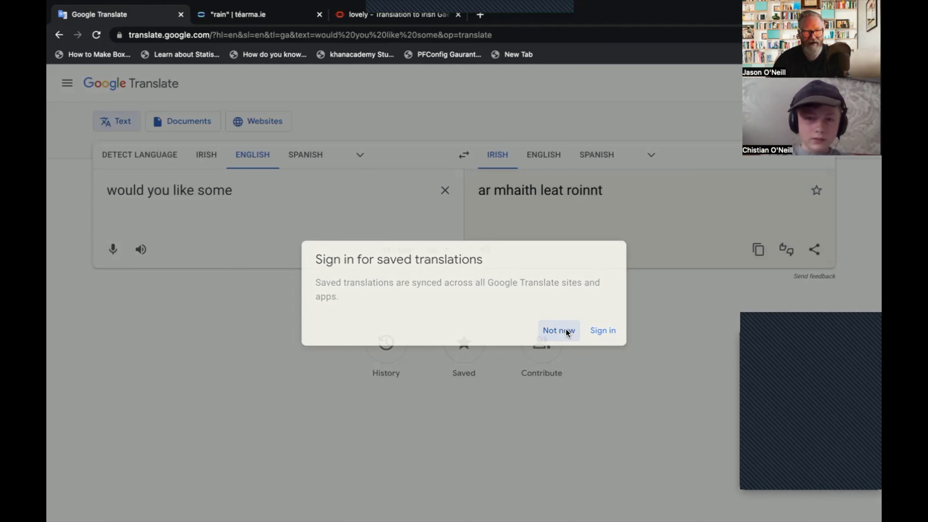
- Replace the source text with "i dont think so" and accept the suggested spelling correction "i don't think so"
drag(256, 189, 104, 190)
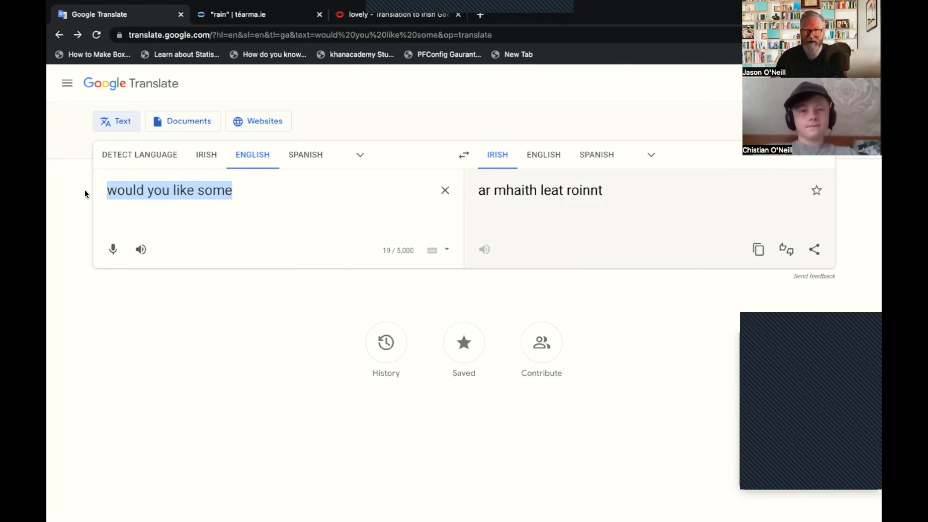
text(i don)
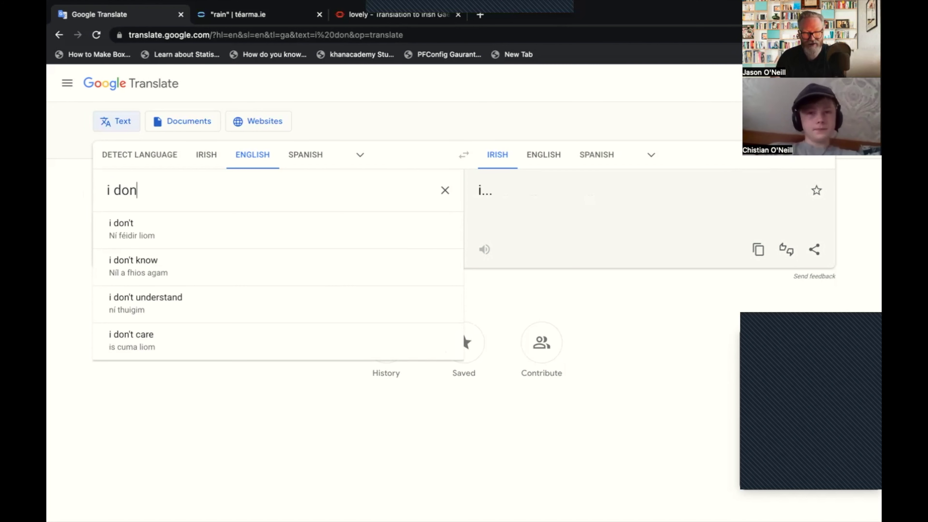
text(t think)
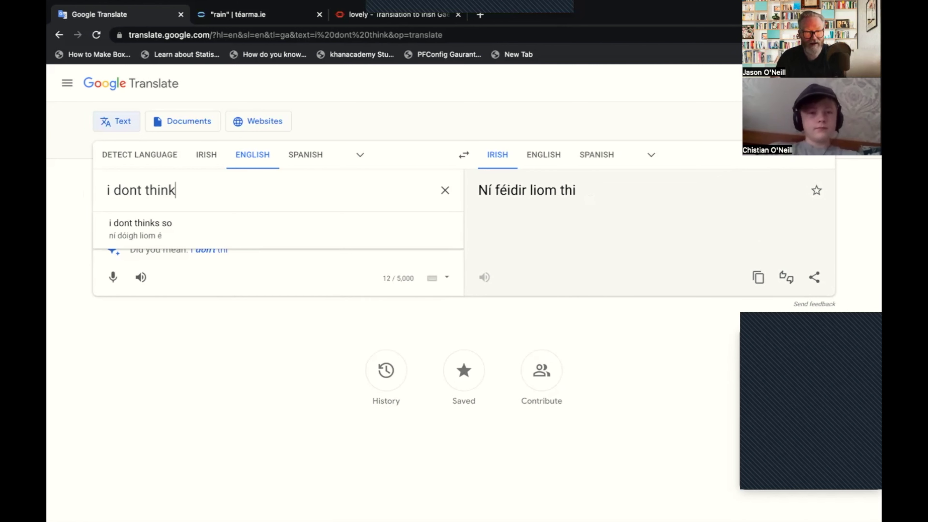
text( s)
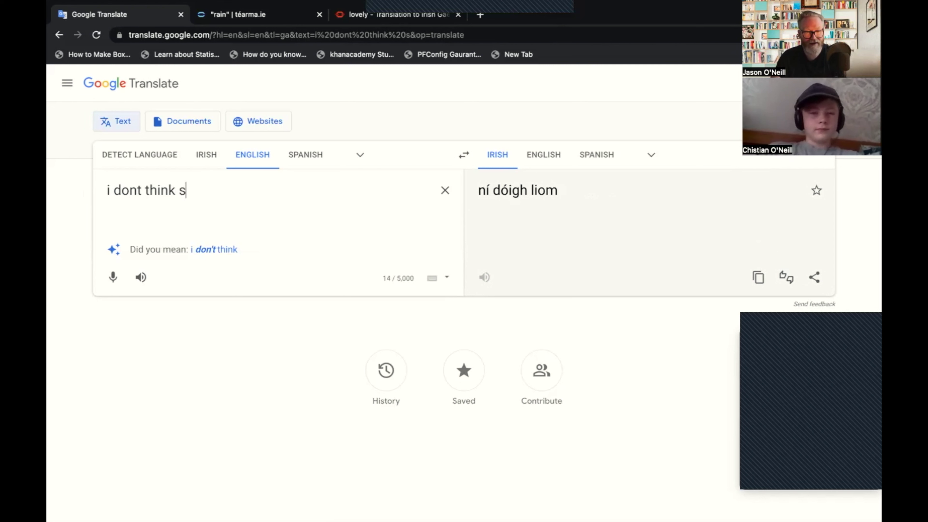
text(o)
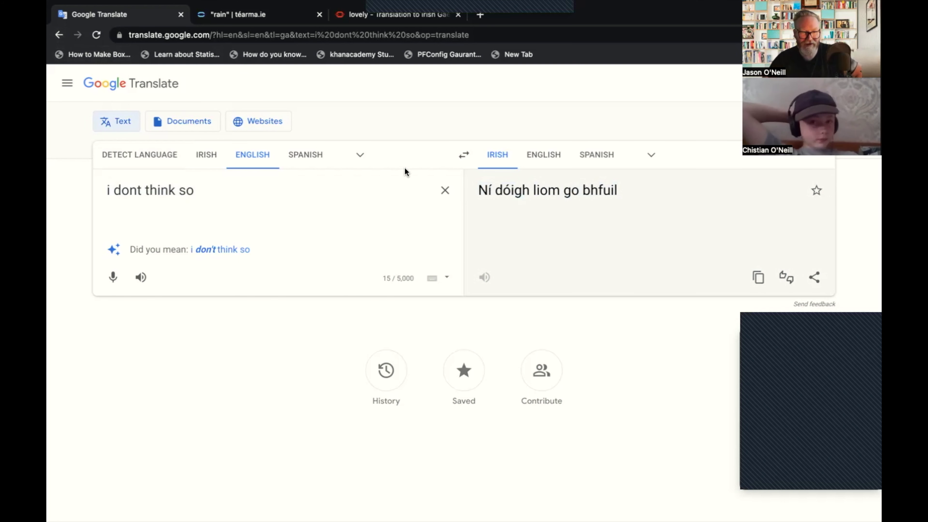
click(222, 249)
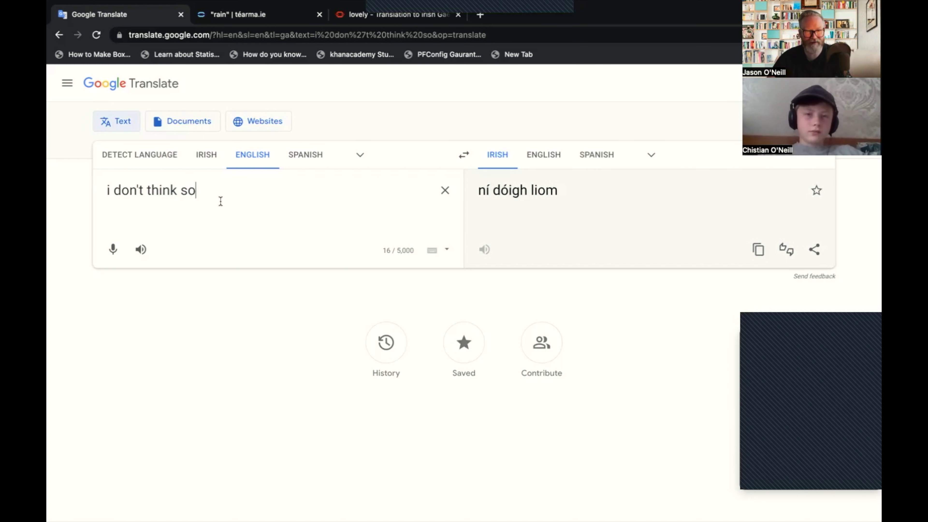
- Replace the source text with "twelve years old" to translate it into Irish
drag(208, 189, 183, 190)
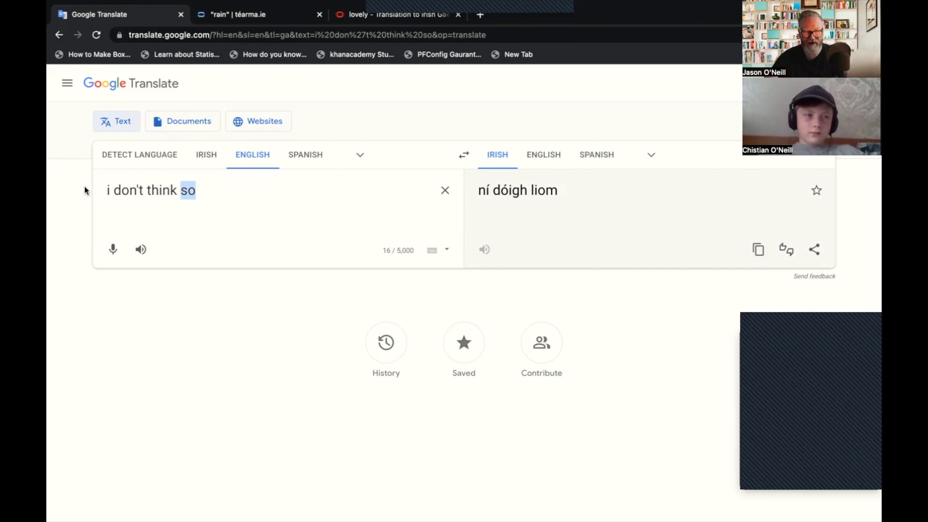
key(super+a)
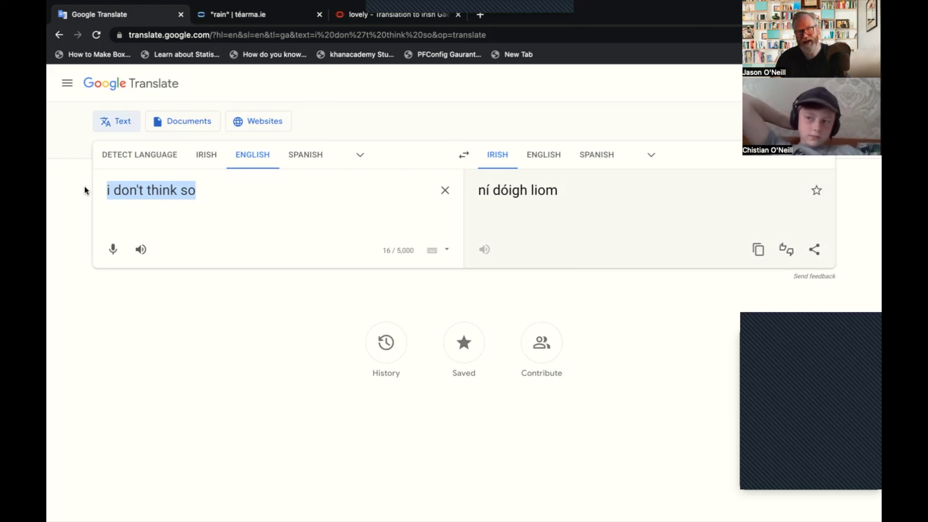
text(t)
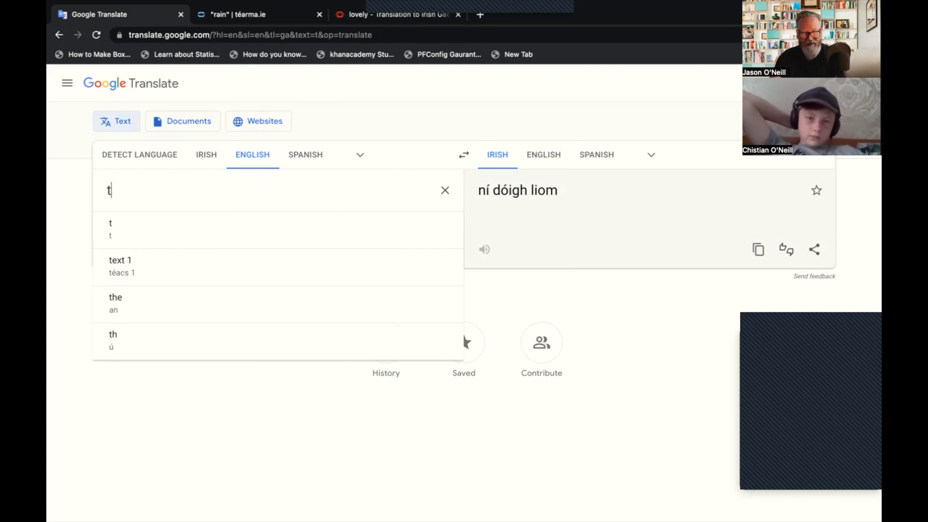
text(welve )
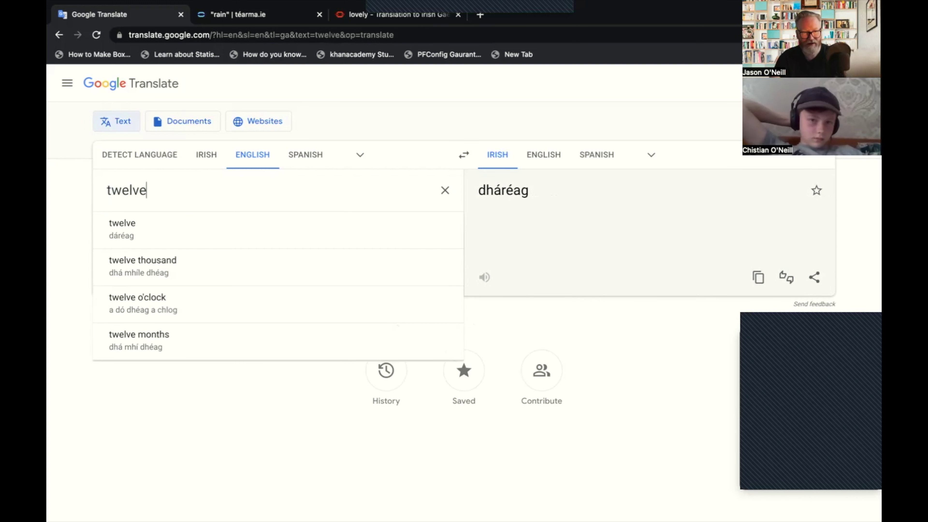
text(yesr)
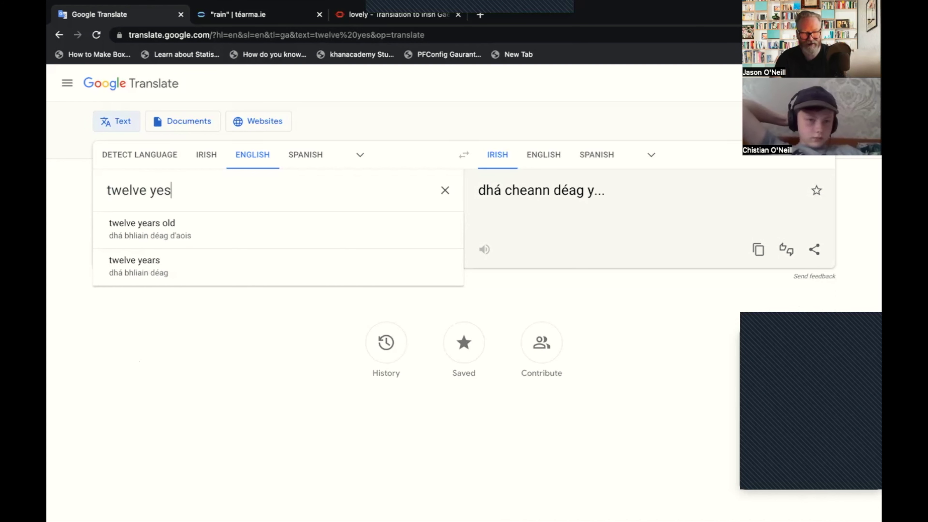
key(BackSpace)
key(BackSpace)
text(at)
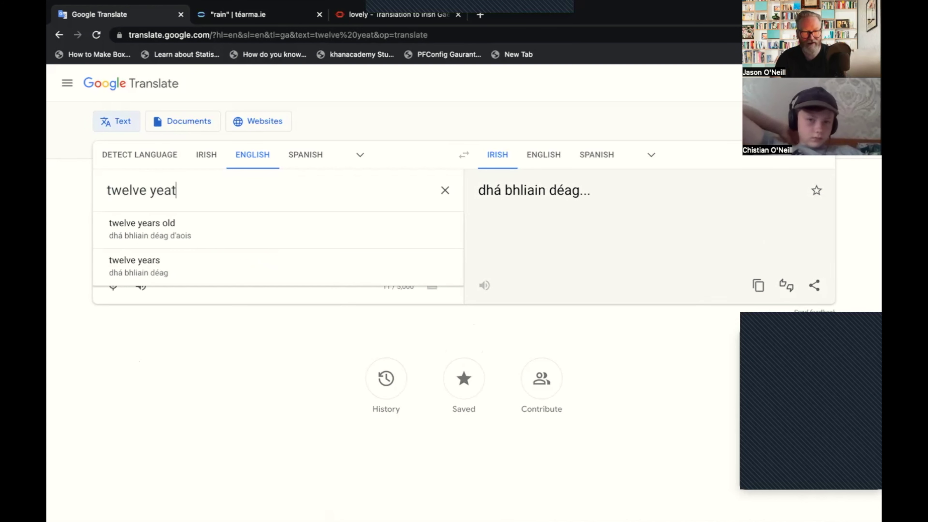
key(BackSpace)
text(rs old)
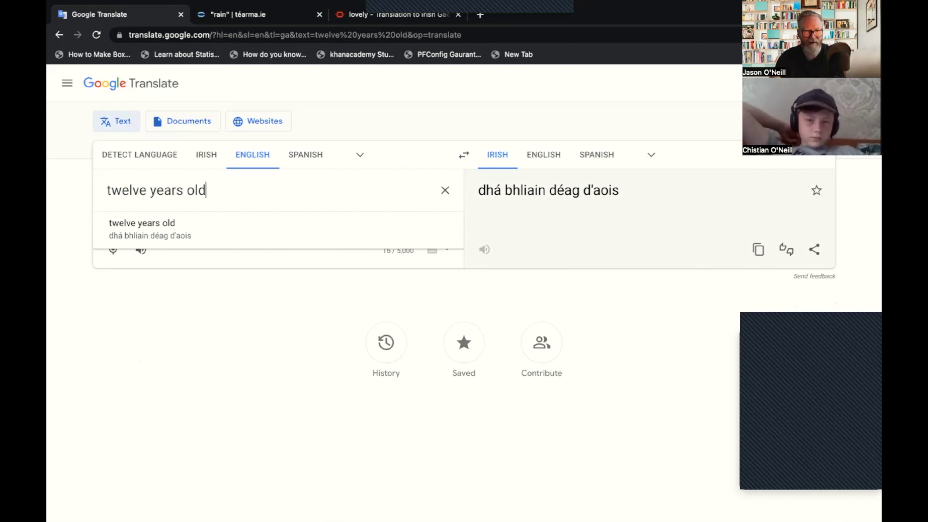
- Reword the source phrase as "twelve year old" to compare its Irish translation
key(BackSpace)
key(BackSpace)
key(BackSpace)
key(BackSpace)
key(BackSpace)
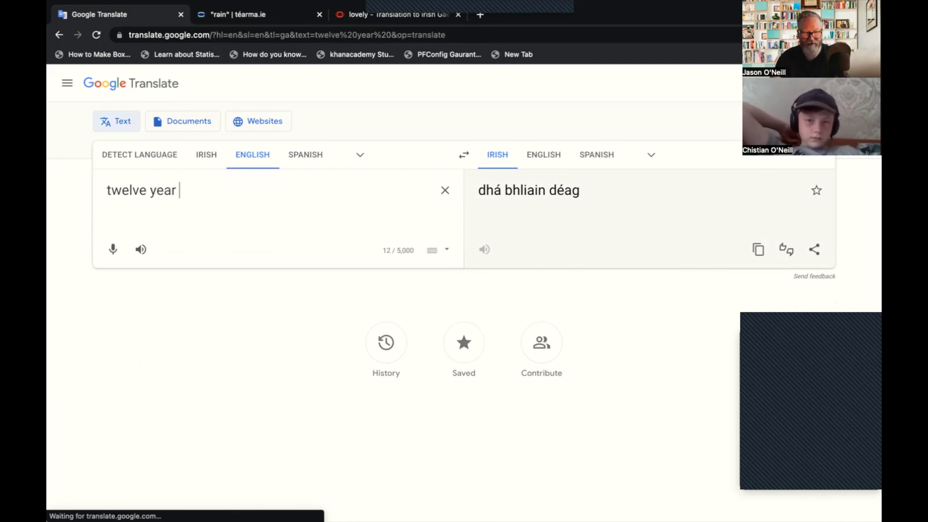
text(old)
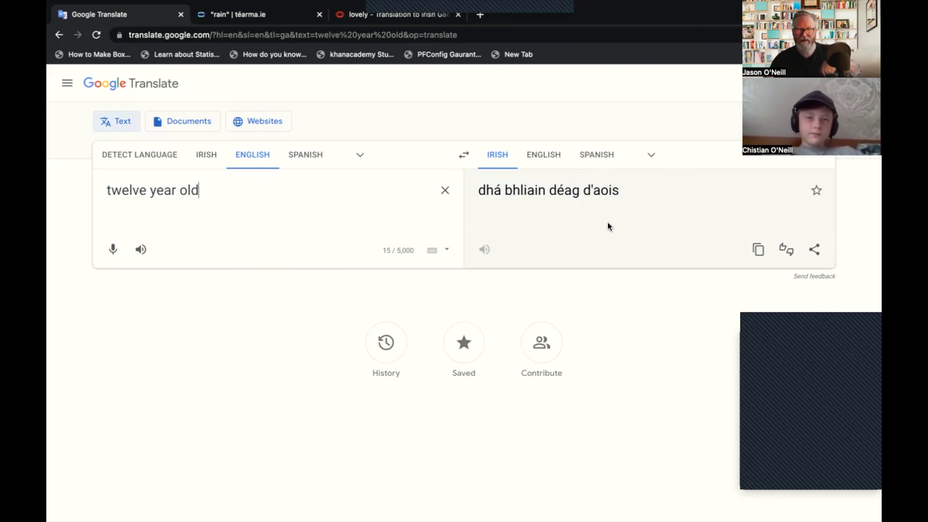
click(593, 191)
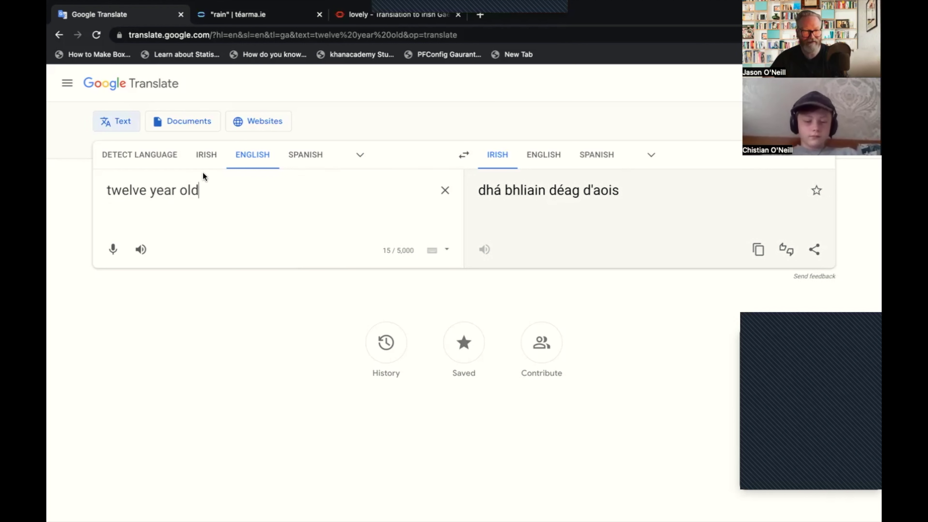
- Replace the source text with "for watching us" to translate it into Irish
drag(200, 190, 172, 191)
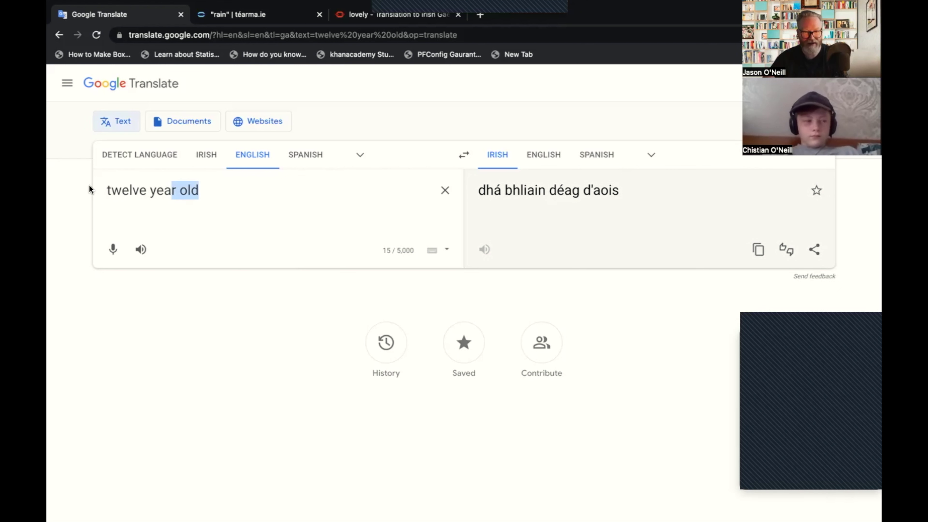
drag(89, 189, 90, 189)
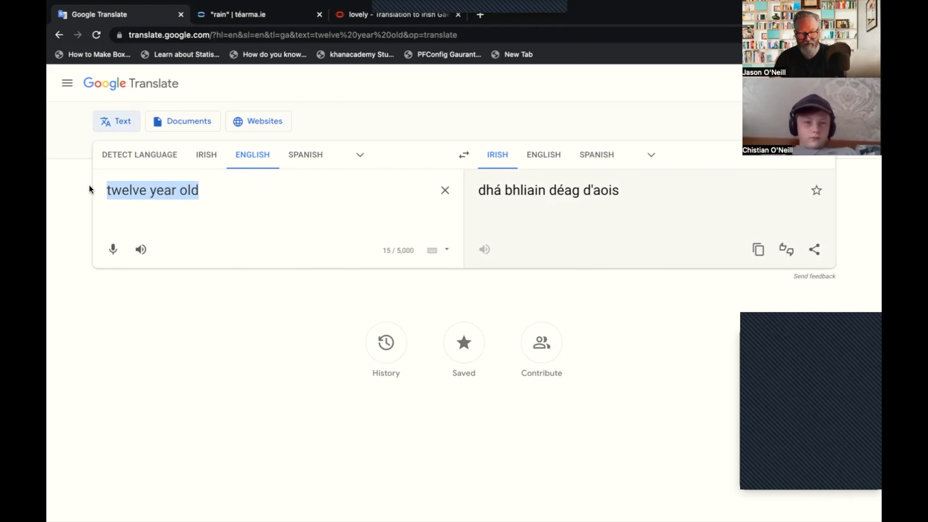
text(for wa)
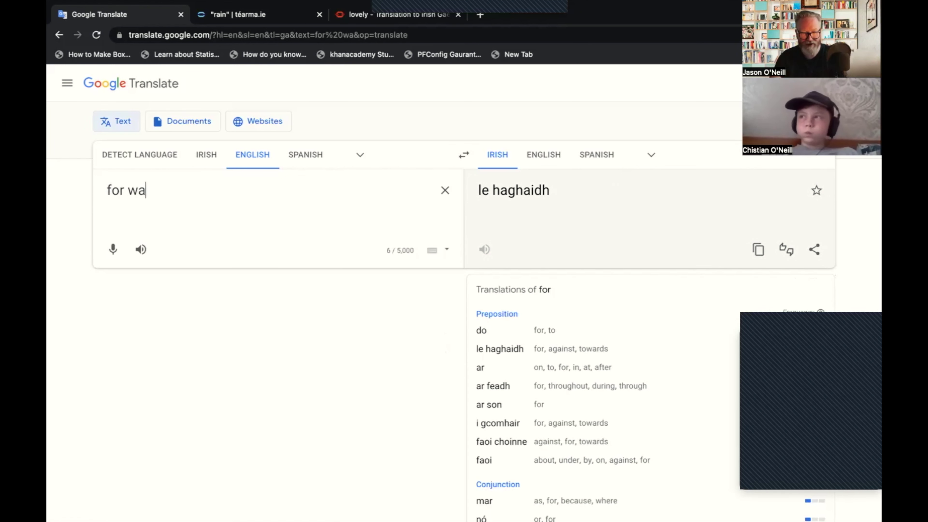
text(tching)
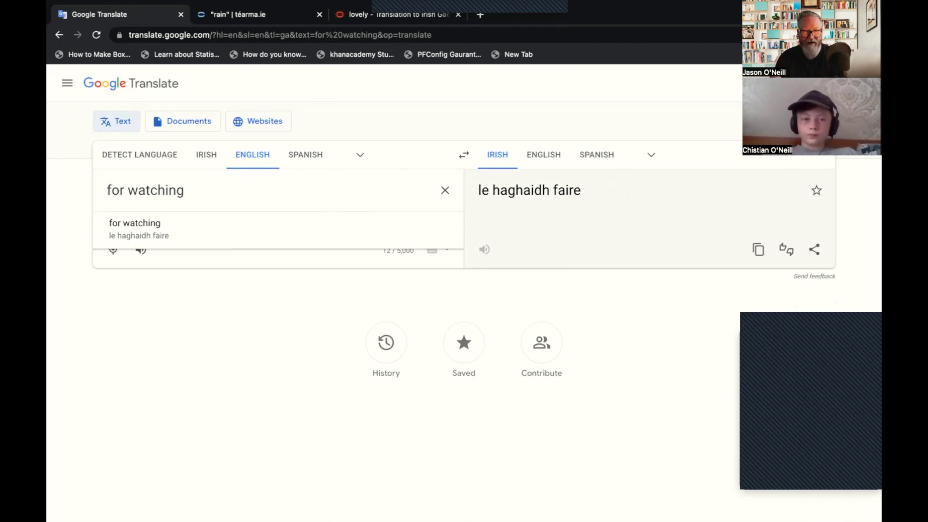
click(124, 231)
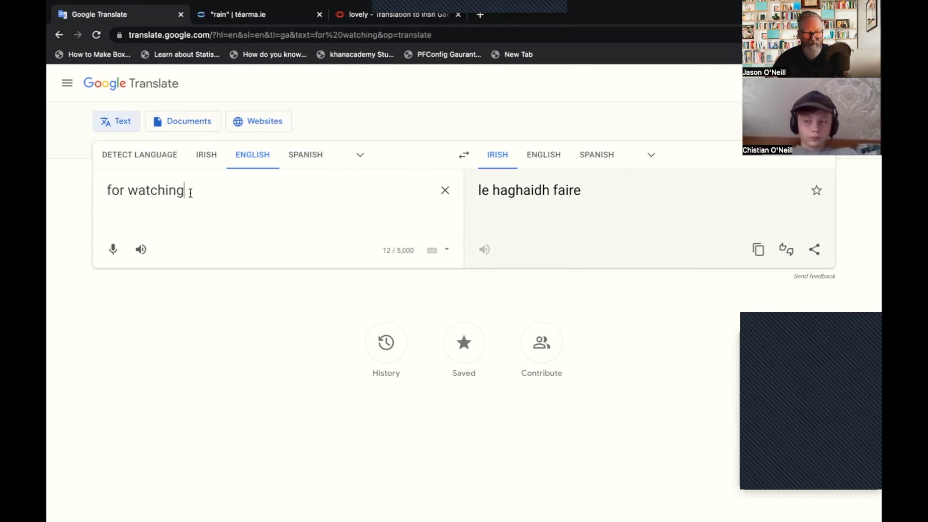
text(us)
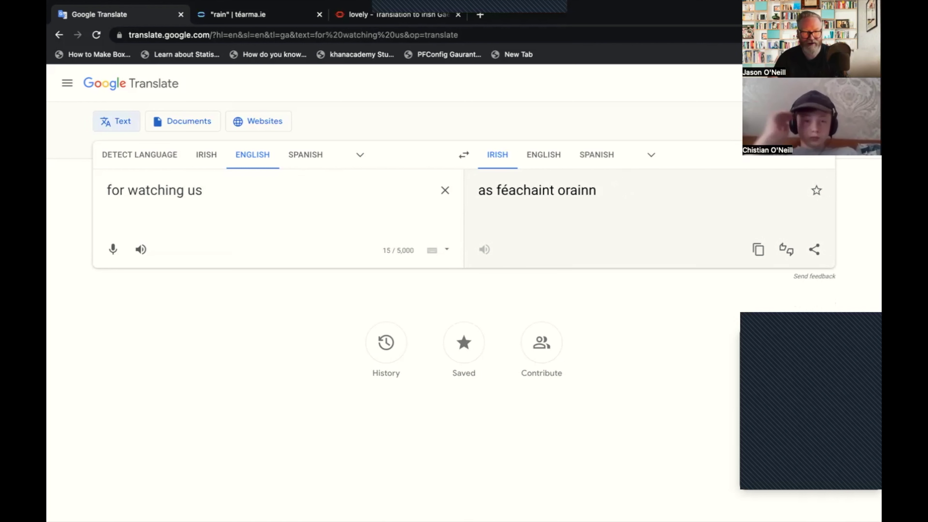
key(Return)
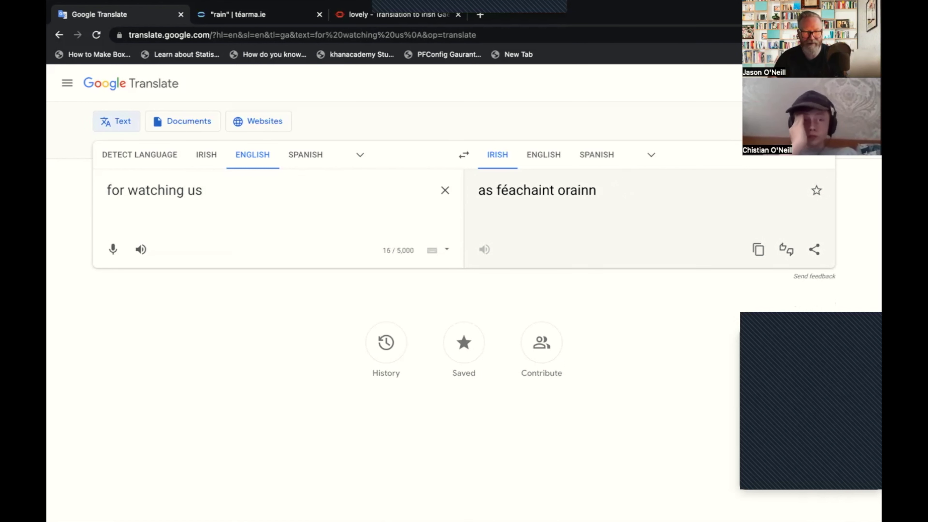